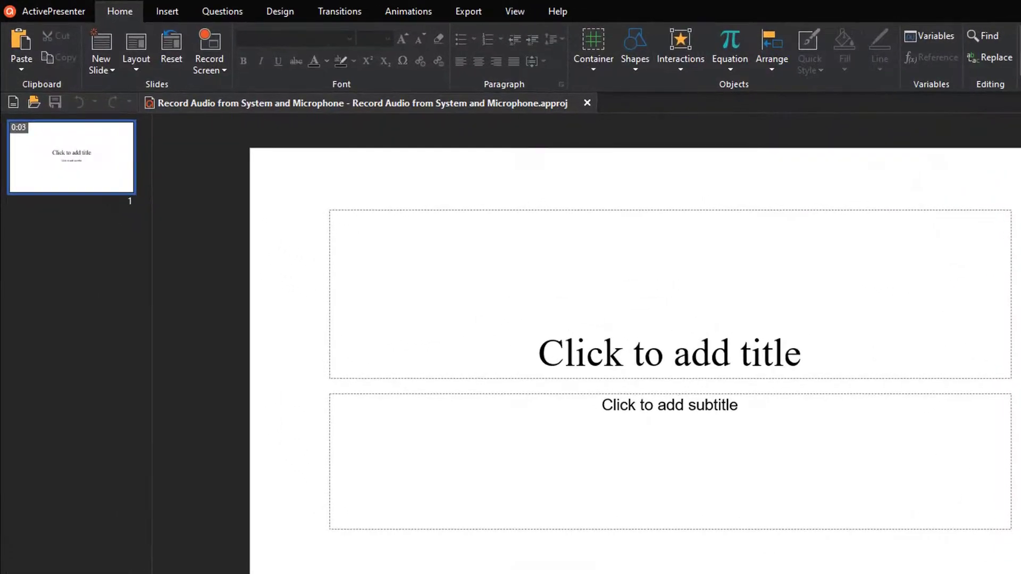
Step: Open the Record Screen options on the Home tab
{"action": "left_click", "coordinate": [223, 73]}
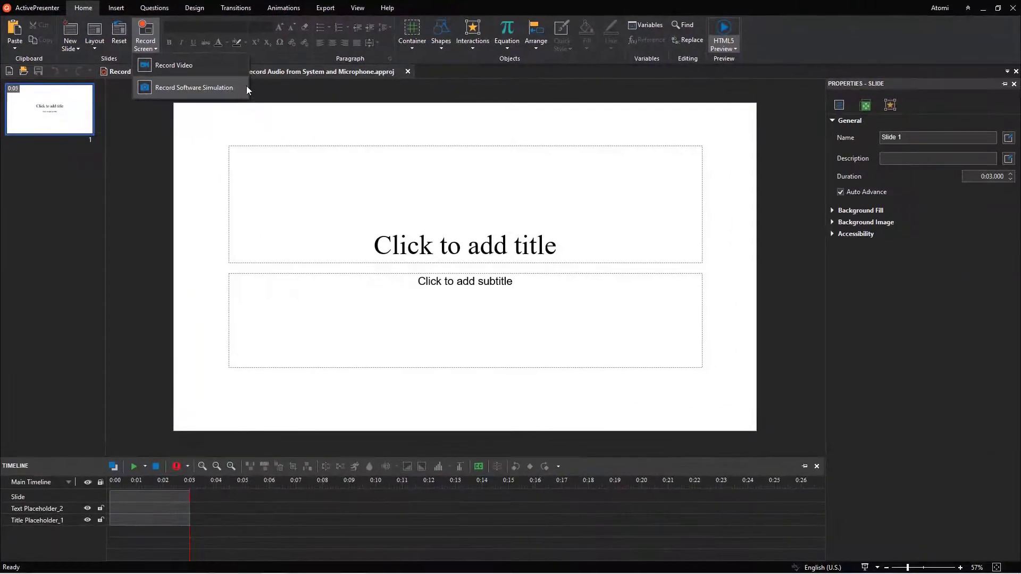
Step: Choose Record Video, set capture to Full Screen, and turn audio on
{"action": "left_click", "coordinate": [246, 68]}
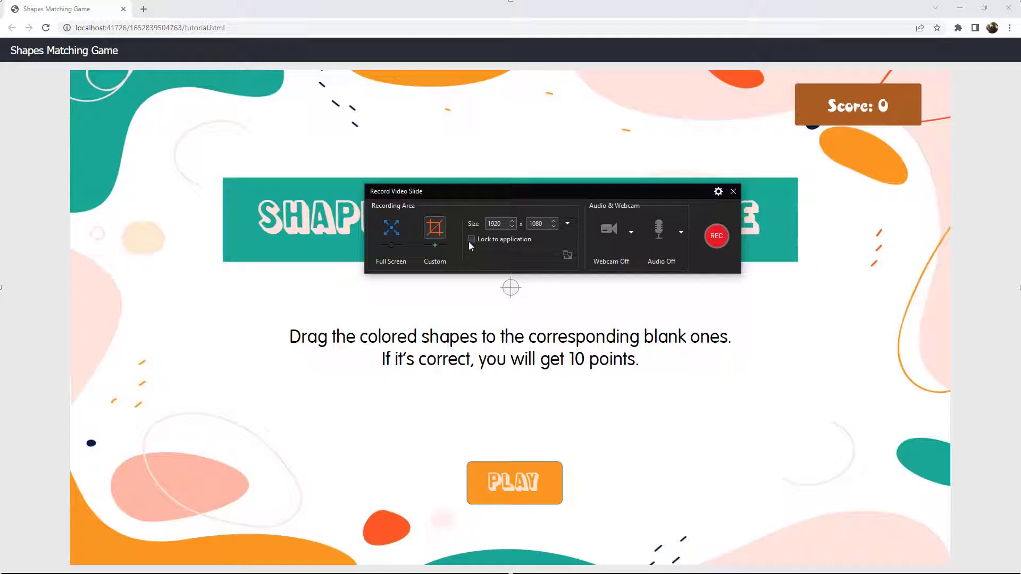
{"action": "left_click", "coordinate": [398, 244]}
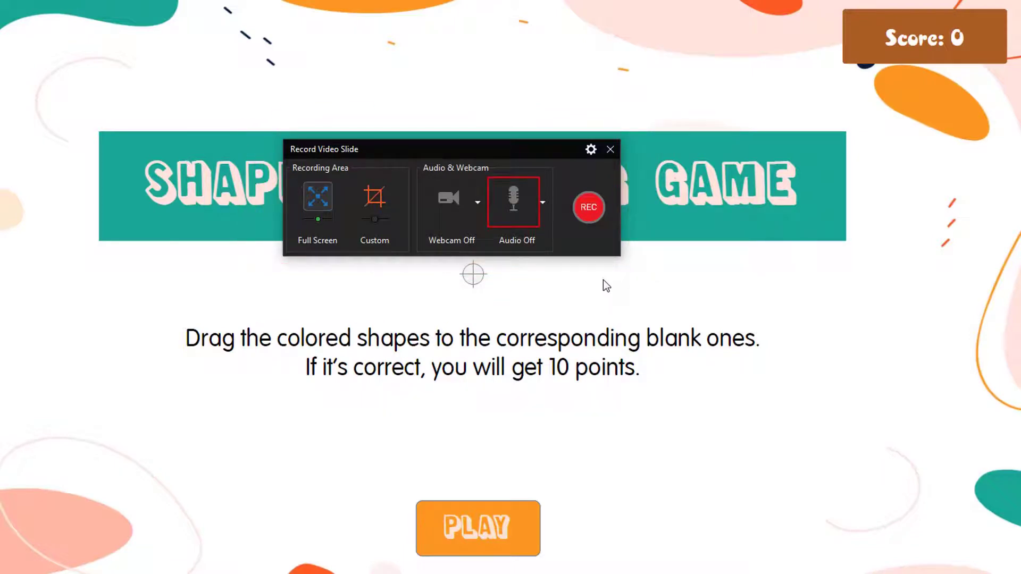
{"action": "left_click", "coordinate": [523, 217]}
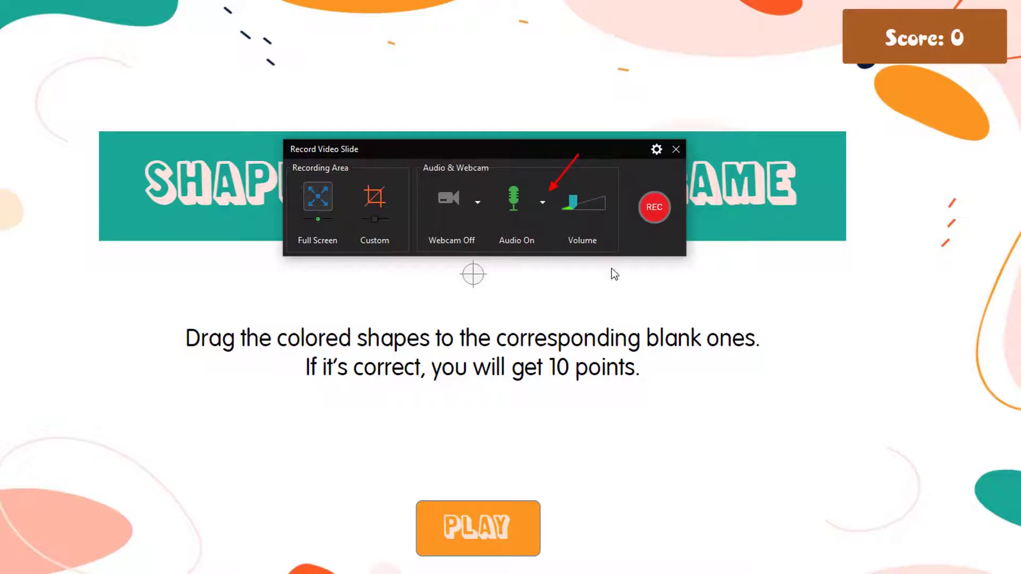
Step: Confirm Microphone (USB Audio Device) and Speakers are both selected as audio sources
{"action": "left_click", "coordinate": [545, 205]}
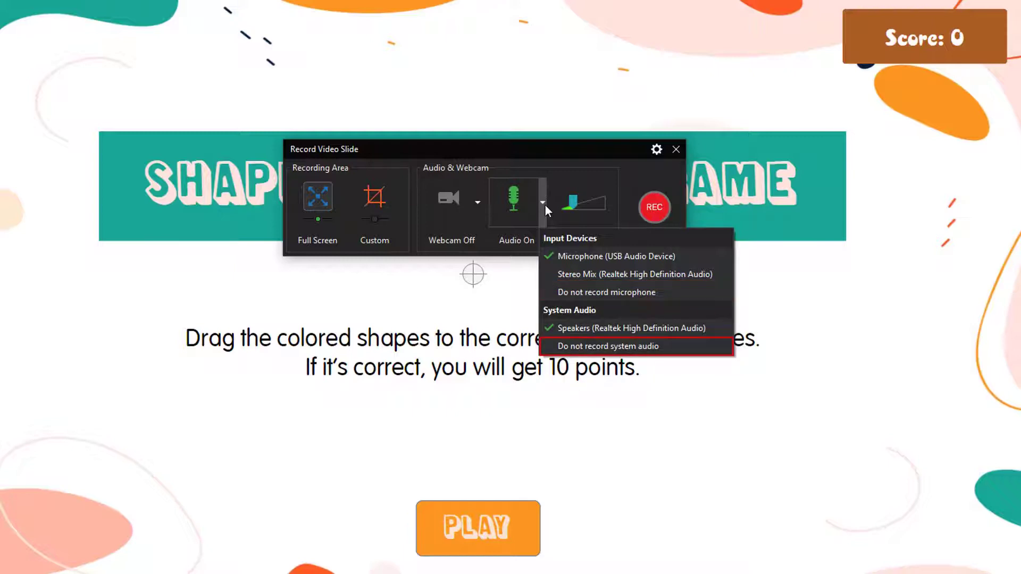
{"action": "left_click", "coordinate": [545, 204]}
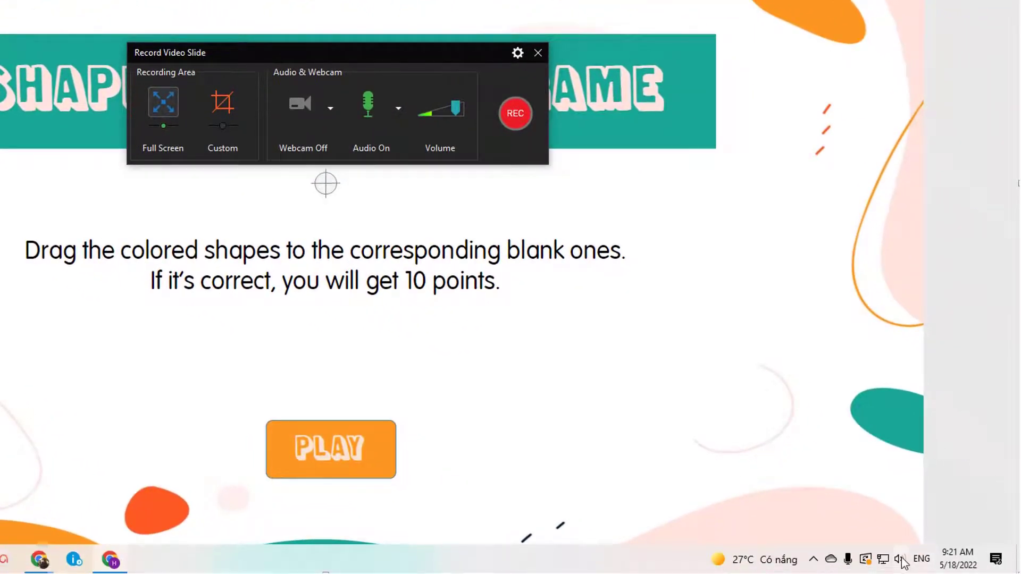
Step: Lower the Windows speaker volume from 29 to 14
{"action": "left_click", "coordinate": [901, 560]}
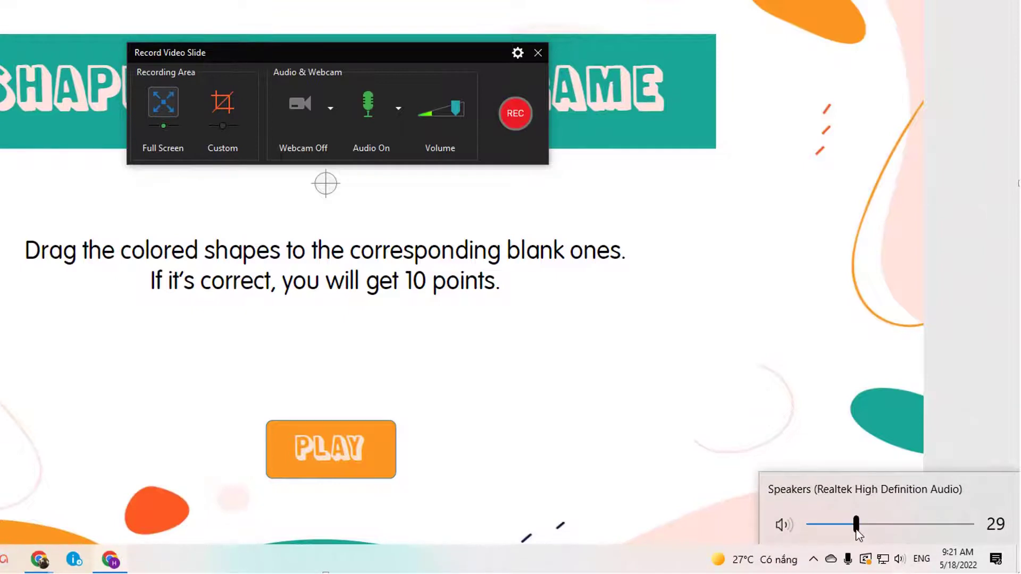
{"action": "left_click_drag", "start_coordinate": [856, 525], "coordinate": [832, 525]}
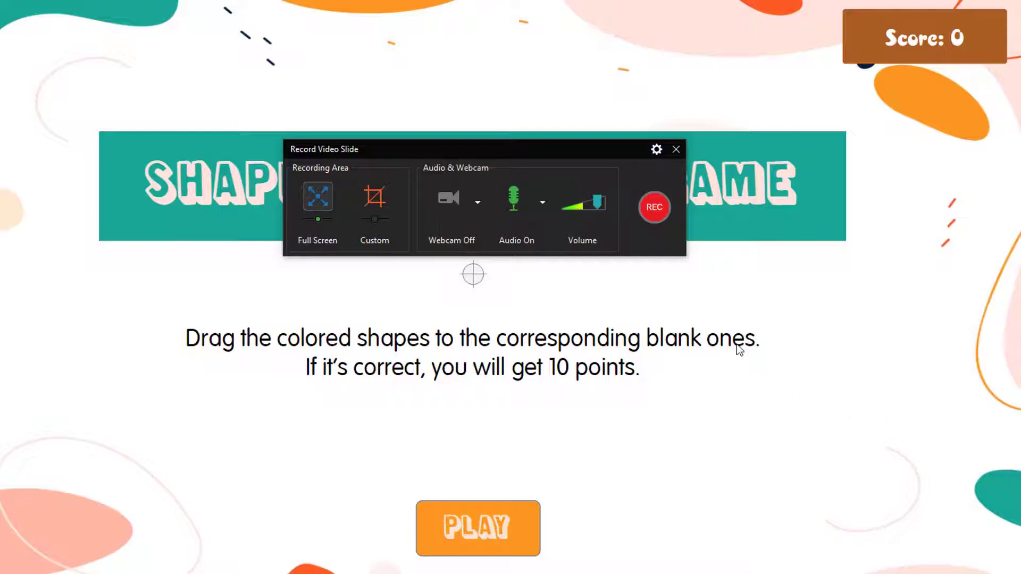
Step: Reduce the recording input volume slightly and bring up the recorder's gear settings menu
{"action": "left_click_drag", "start_coordinate": [596, 205], "coordinate": [591, 205]}
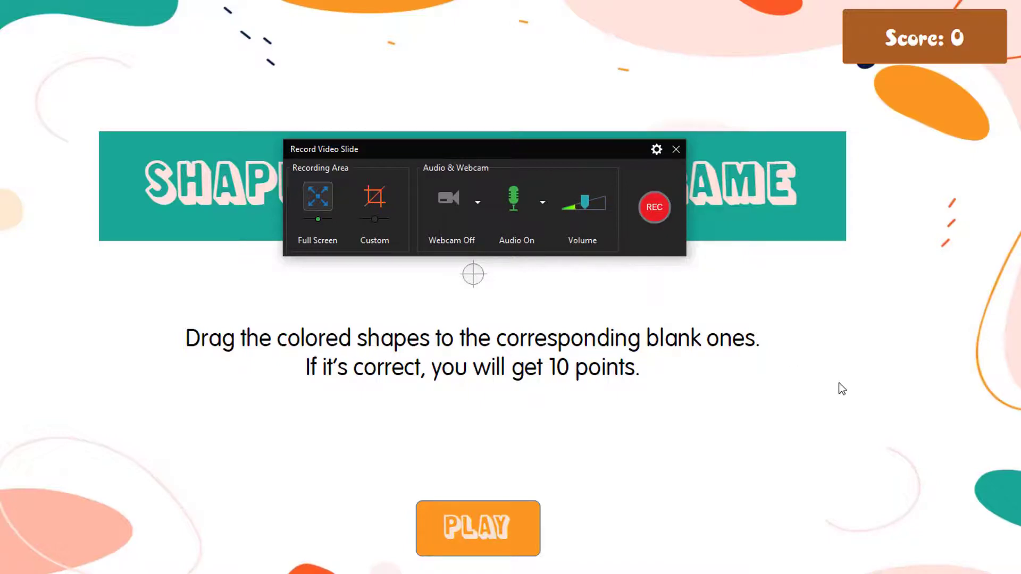
{"action": "left_click", "coordinate": [657, 150]}
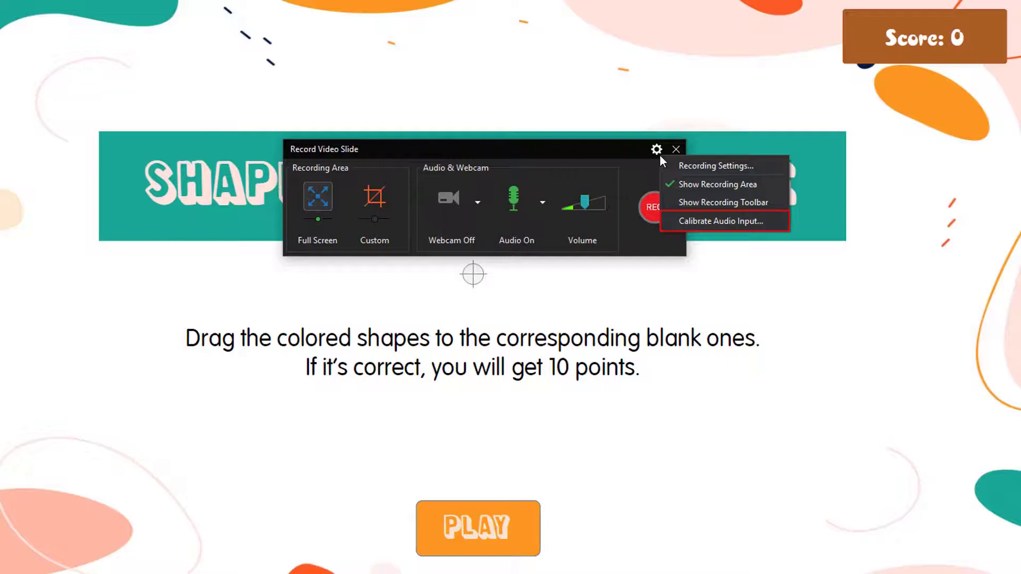
Step: Dismiss the gear settings menu without choosing any option
{"action": "left_click", "coordinate": [731, 293]}
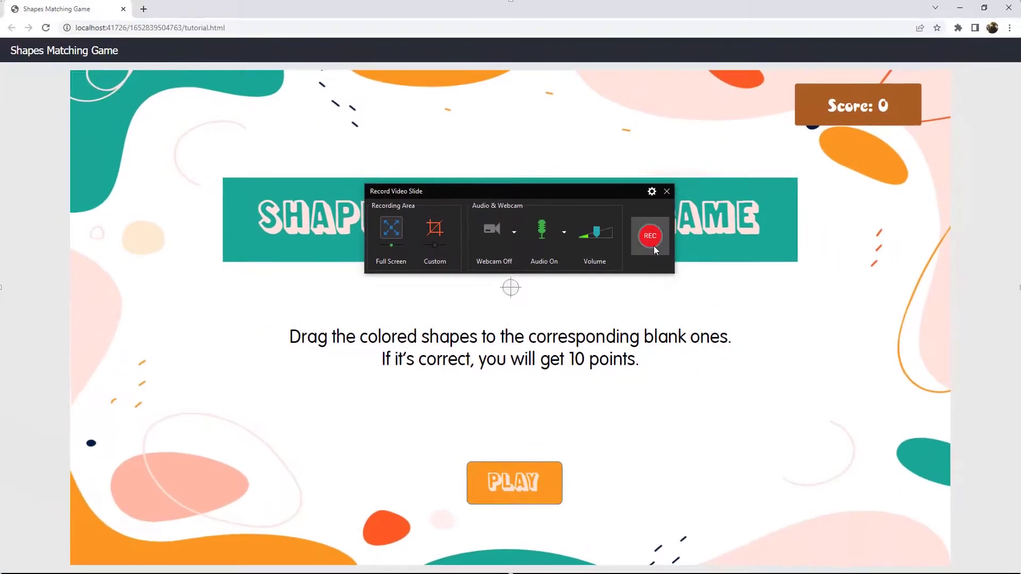
Step: Start recording, begin the game, and place the red triangle into the roof outline
{"action": "left_click", "coordinate": [654, 247]}
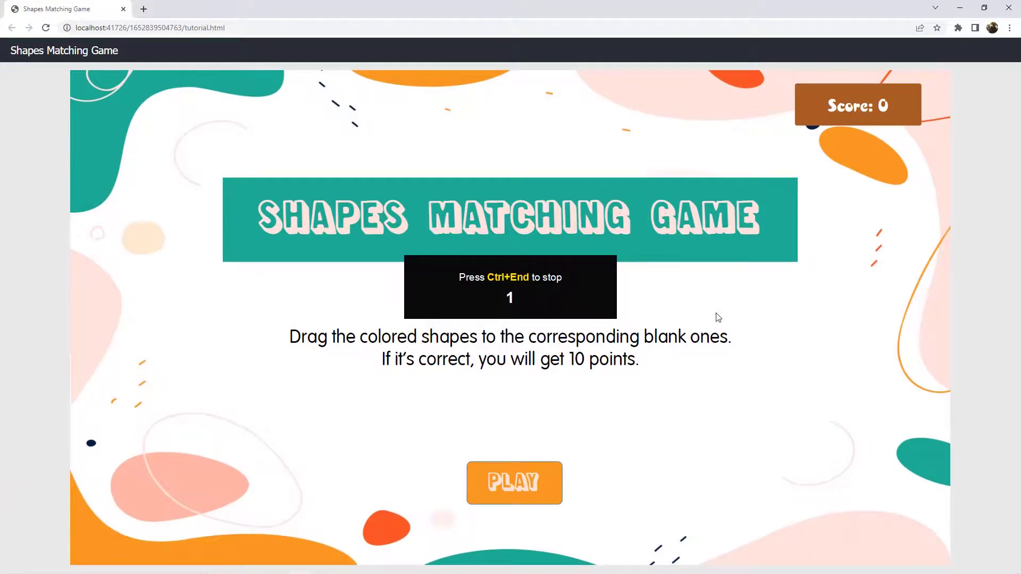
{"action": "left_click", "coordinate": [556, 496]}
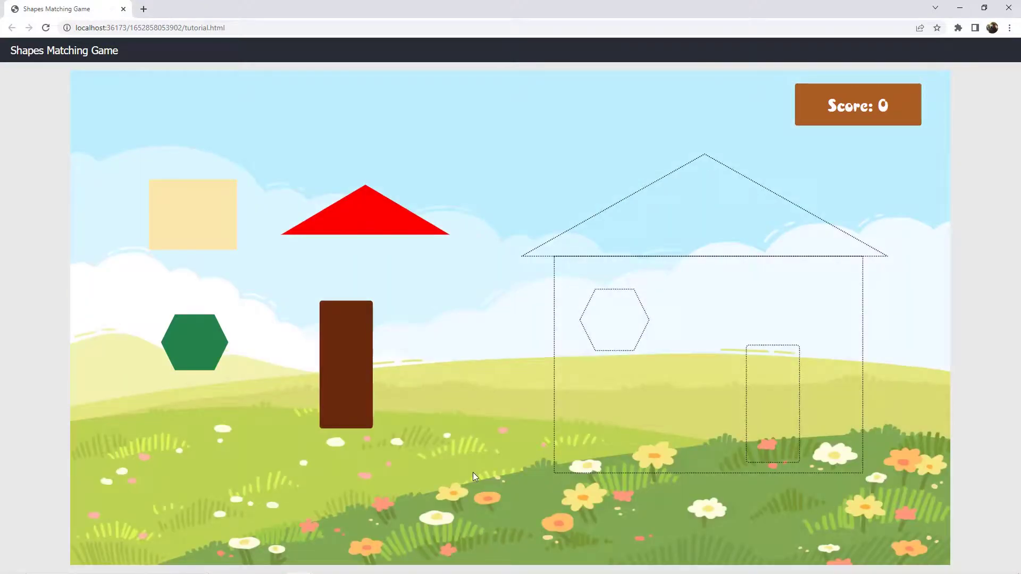
{"action": "left_click_drag", "start_coordinate": [403, 217], "coordinate": [865, 222]}
{"action": "left_click_drag", "start_coordinate": [384, 220], "coordinate": [702, 230]}
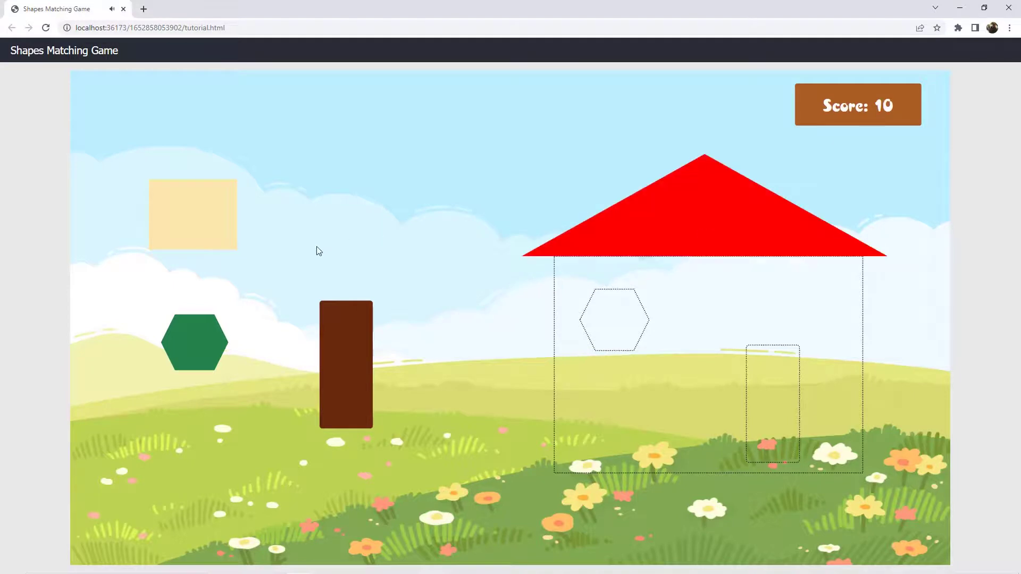
Step: Fit the rectangle, hexagon and square into their outlines, then stop recording
{"action": "left_click_drag", "start_coordinate": [327, 325], "coordinate": [761, 368]}
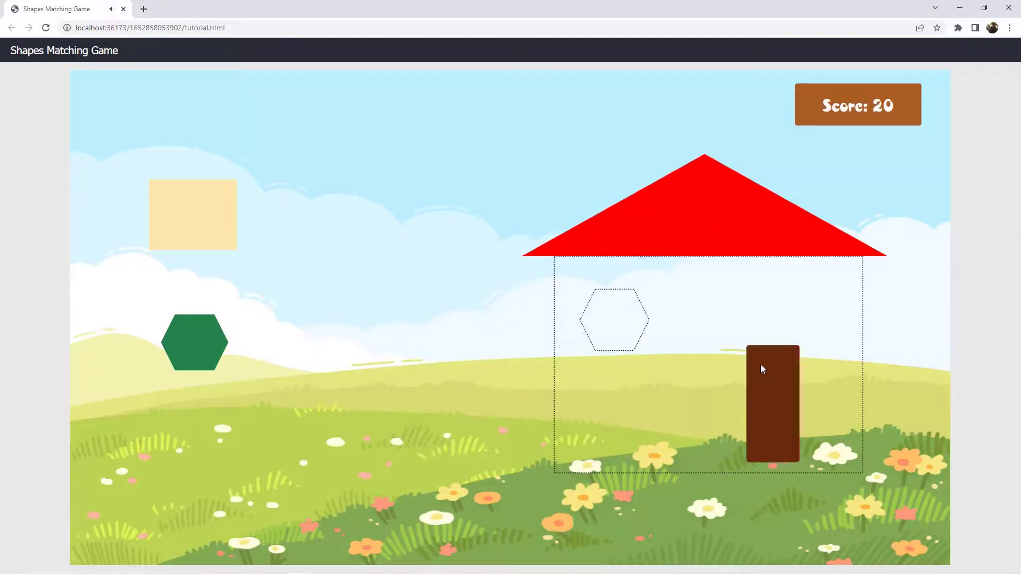
{"action": "left_click_drag", "start_coordinate": [224, 343], "coordinate": [588, 323]}
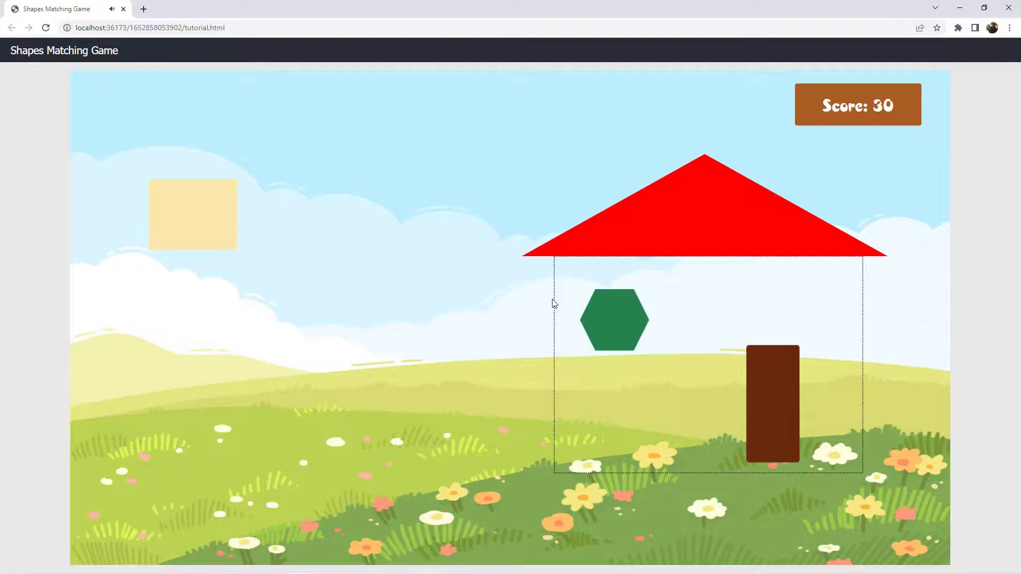
{"action": "left_click_drag", "start_coordinate": [186, 220], "coordinate": [699, 398]}
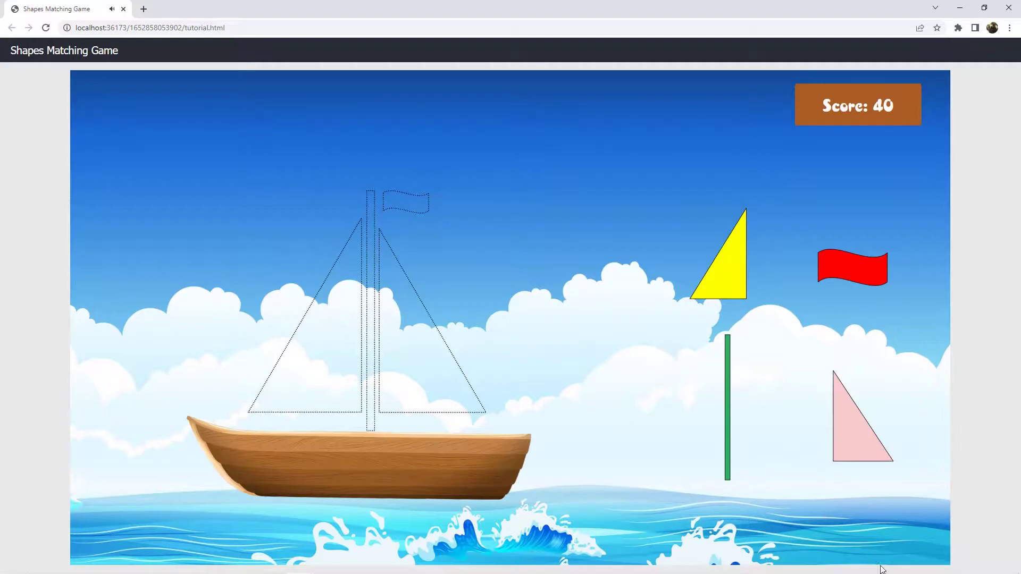
{"action": "left_click", "coordinate": [882, 564]}
{"action": "left_click", "coordinate": [889, 515]}
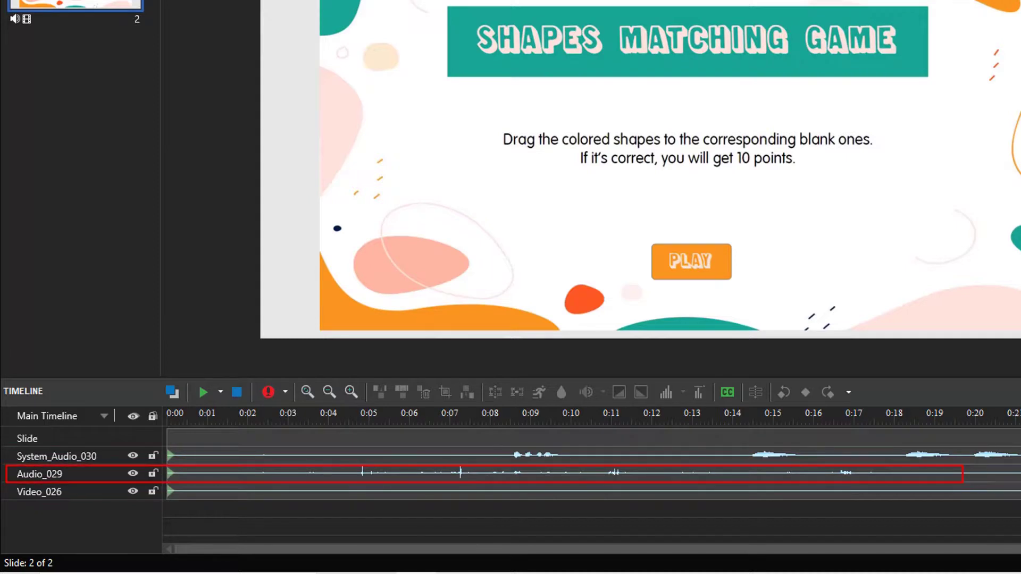
Step: Select the System_Audio_030 track and mark its 0:07 to 0:10.9 range
{"action": "left_click", "coordinate": [424, 455]}
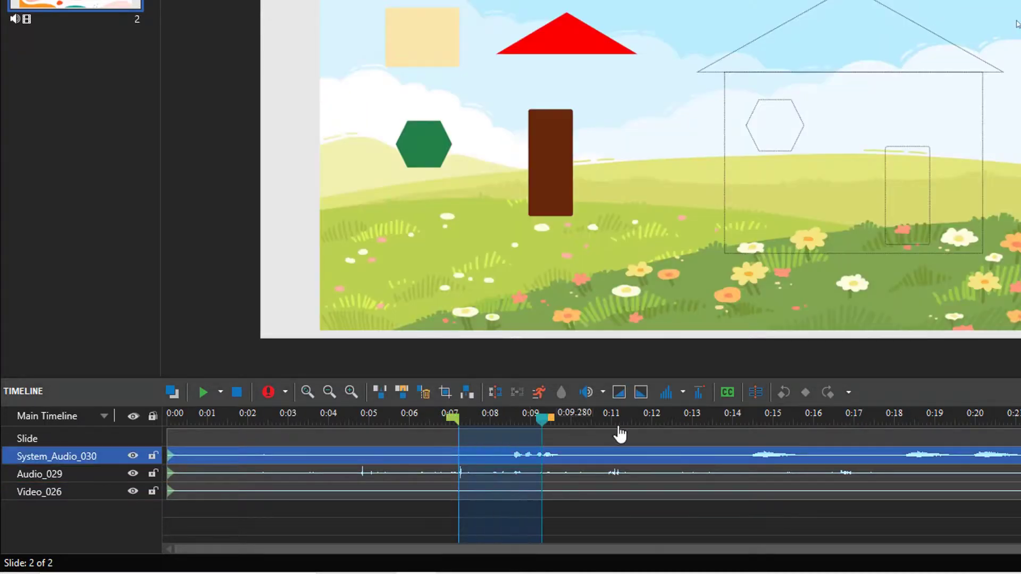
{"action": "left_click_drag", "start_coordinate": [460, 429], "coordinate": [608, 430]}
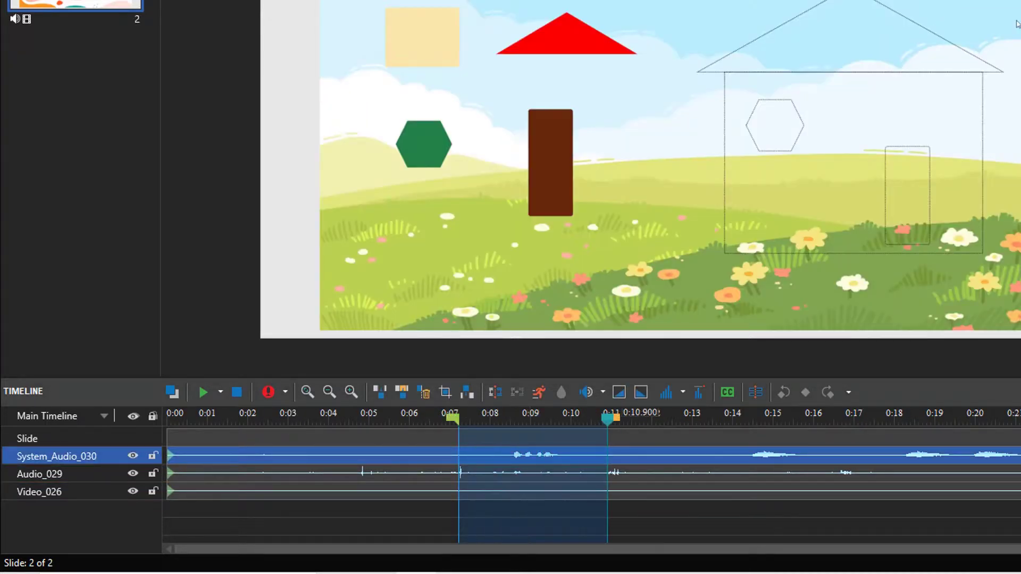